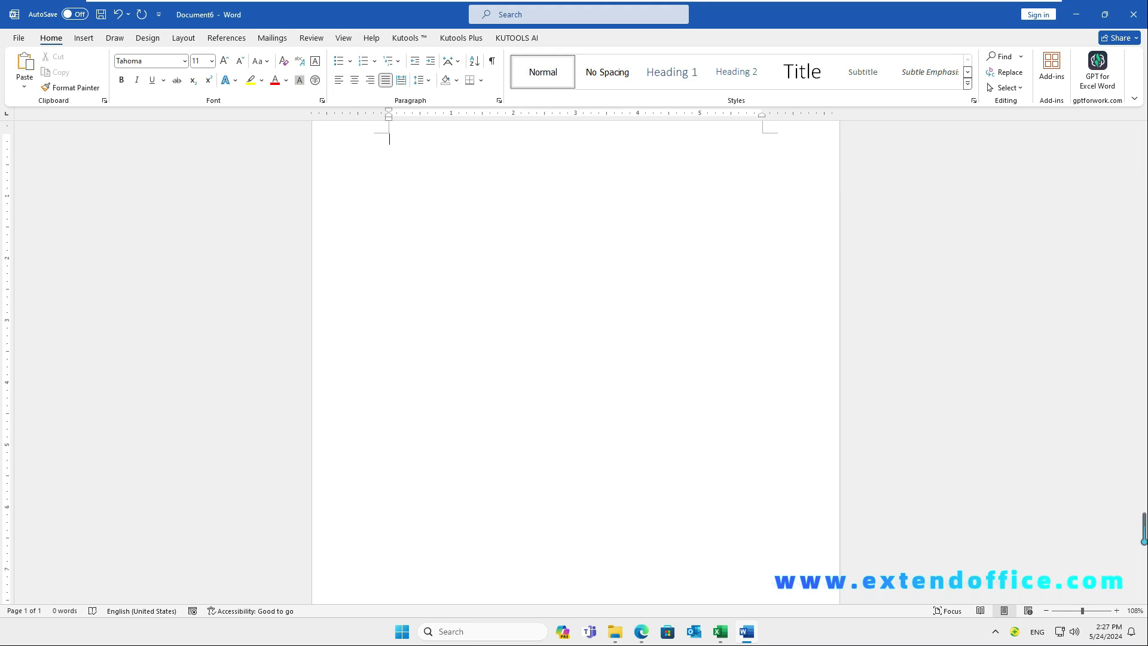
# Step: Choose Two from the Layout tab's Columns list for the blank document
pyautogui.click(184, 38)
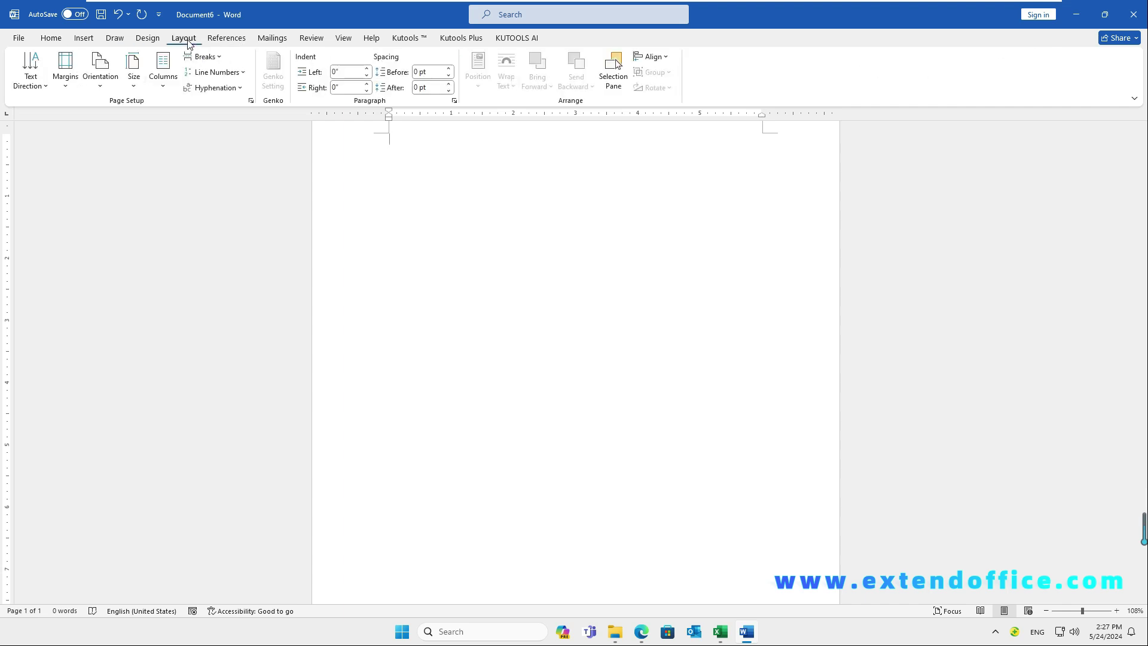
pyautogui.click(167, 88)
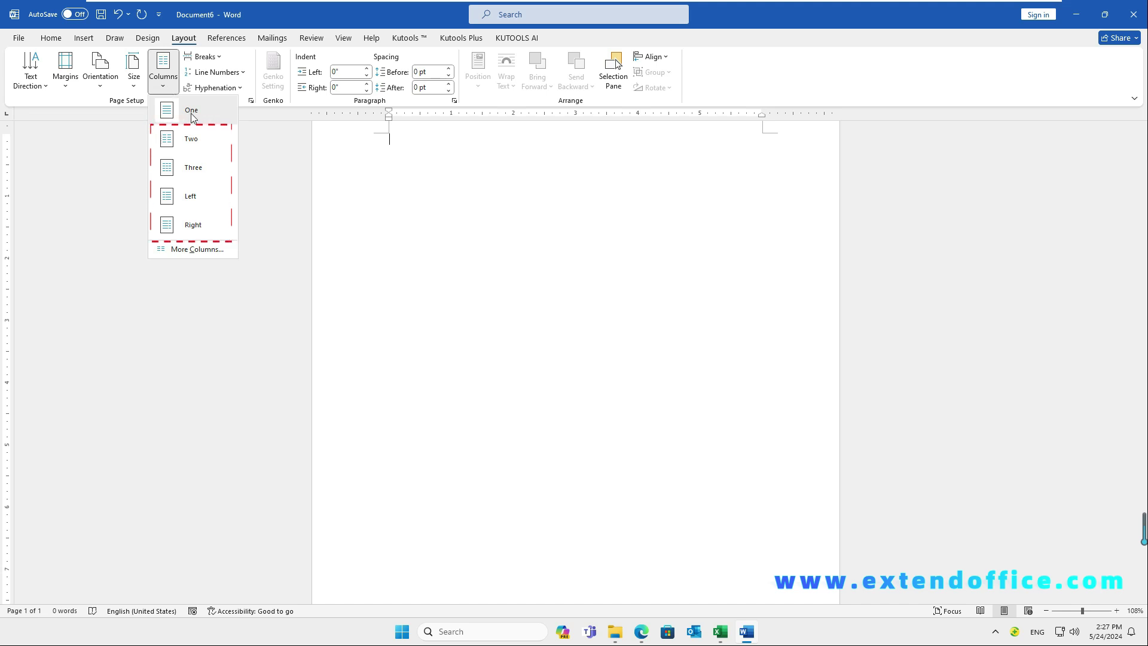
pyautogui.click(201, 149)
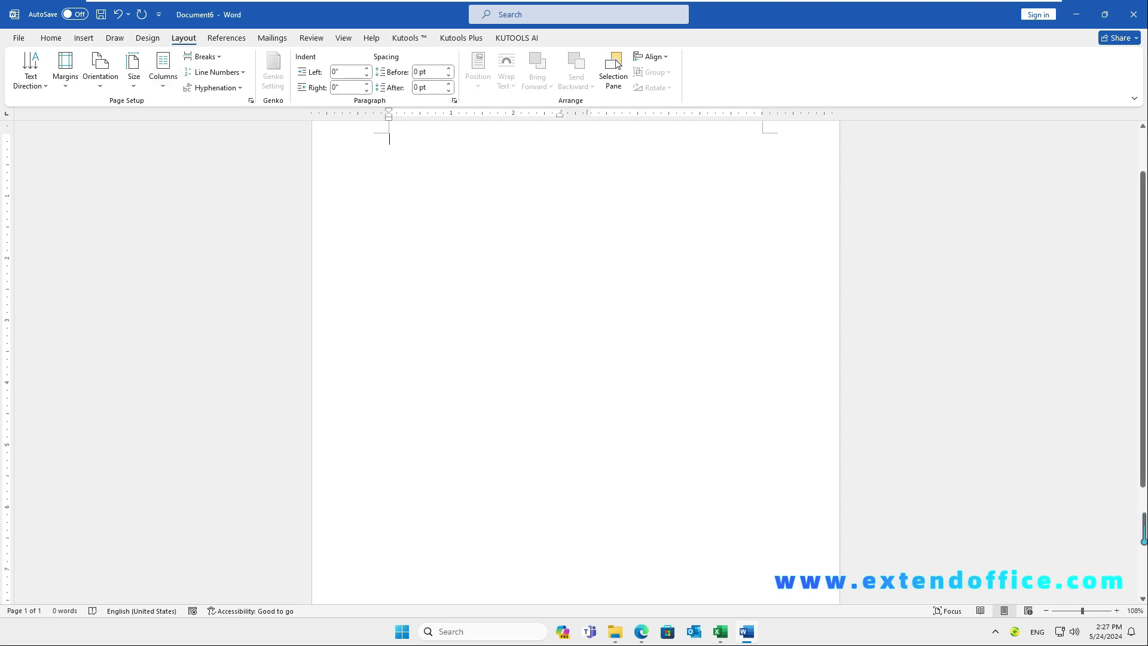
# Step: Paste the slicer article and cut away its lower part
pyautogui.hotkey('ctrl', 'v')
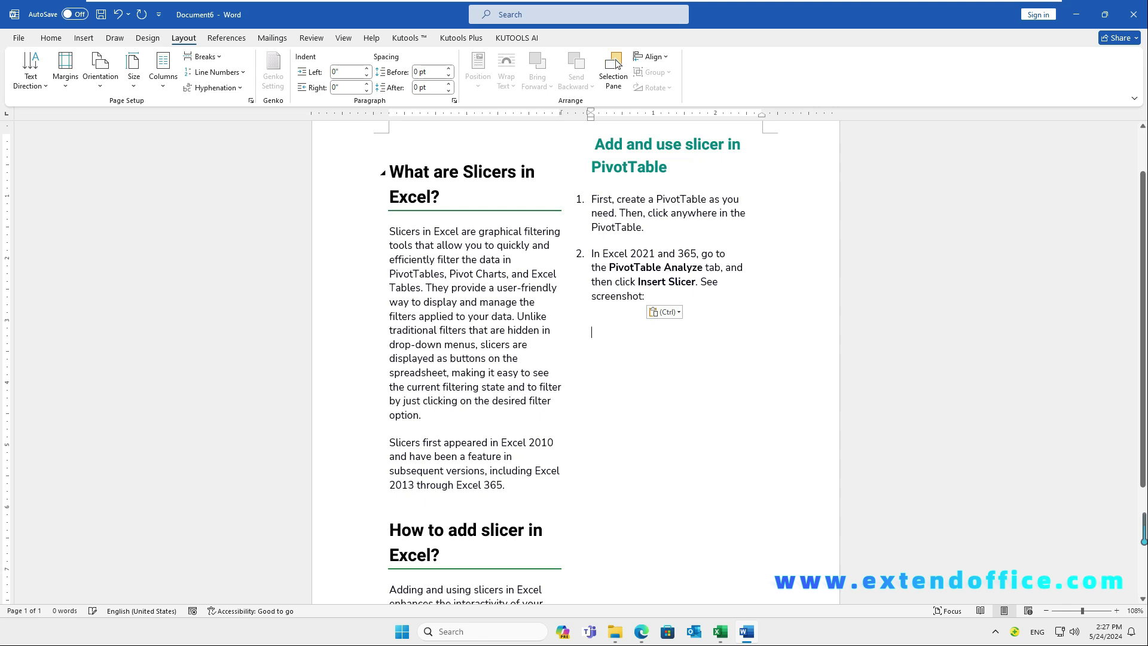
pyautogui.scroll(-3, 576, 359)
pyautogui.scroll(-2, 576, 359)
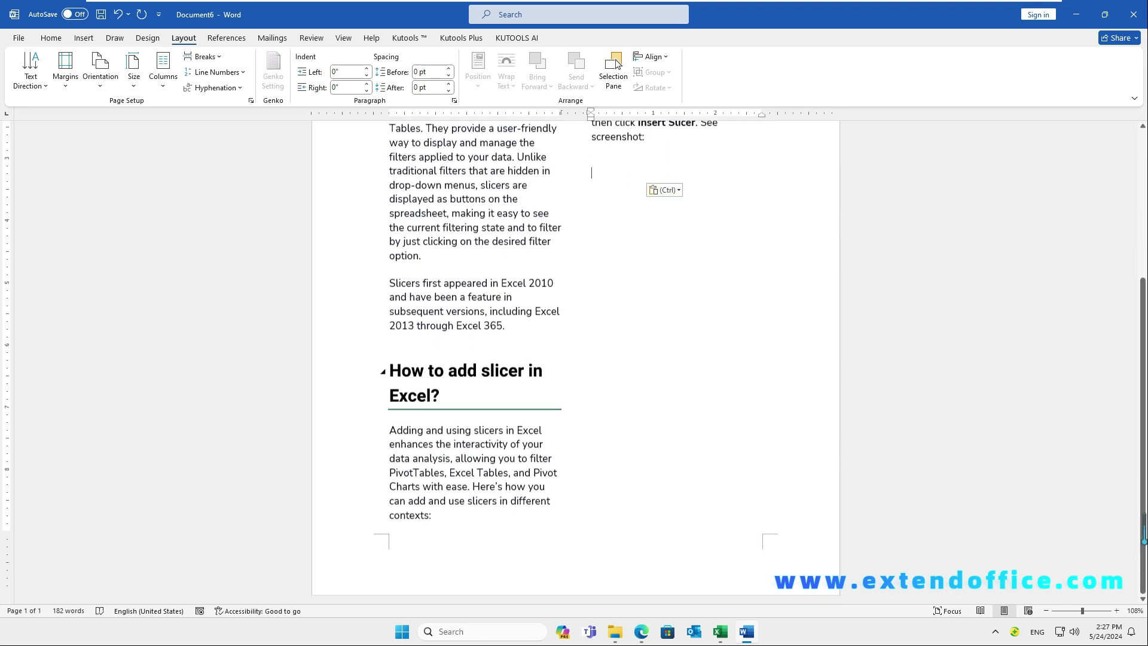
pyautogui.scroll(5, 576, 359)
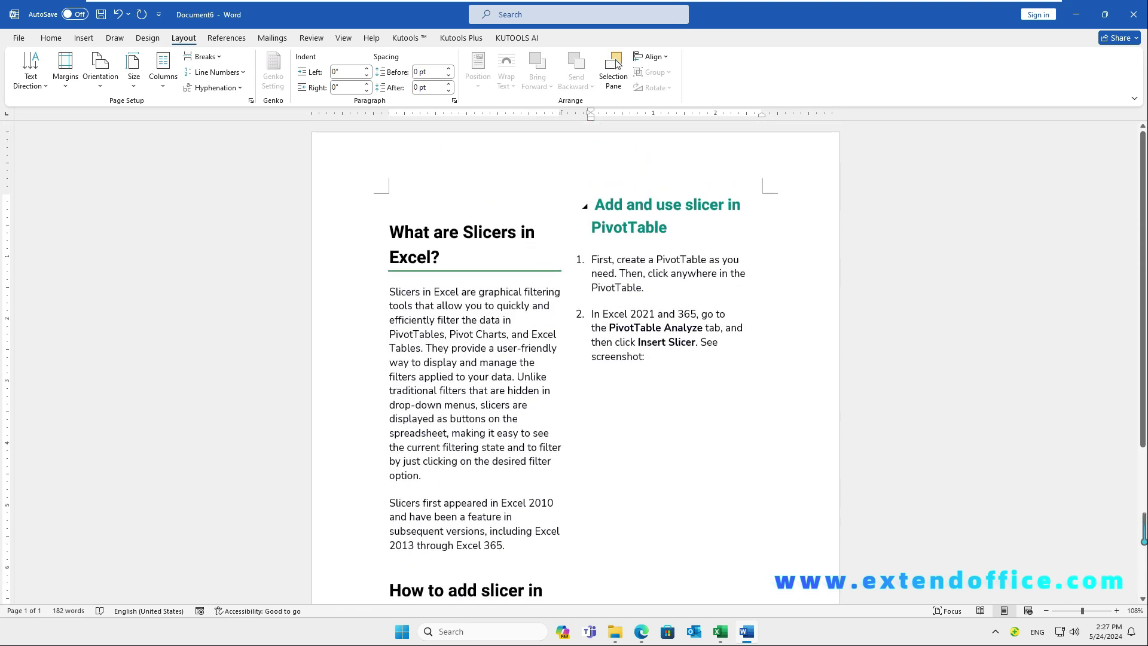
pyautogui.hotkey('ctrl', 'shift', 'Up')
pyautogui.hotkey('ctrl', 'shift', 'Up')
pyautogui.hotkey('ctrl', 'shift', 'Up')
pyautogui.hotkey('ctrl', 'shift', 'Up')
pyautogui.hotkey('ctrl', 'shift', 'Up')
pyautogui.hotkey('ctrl', 'x')
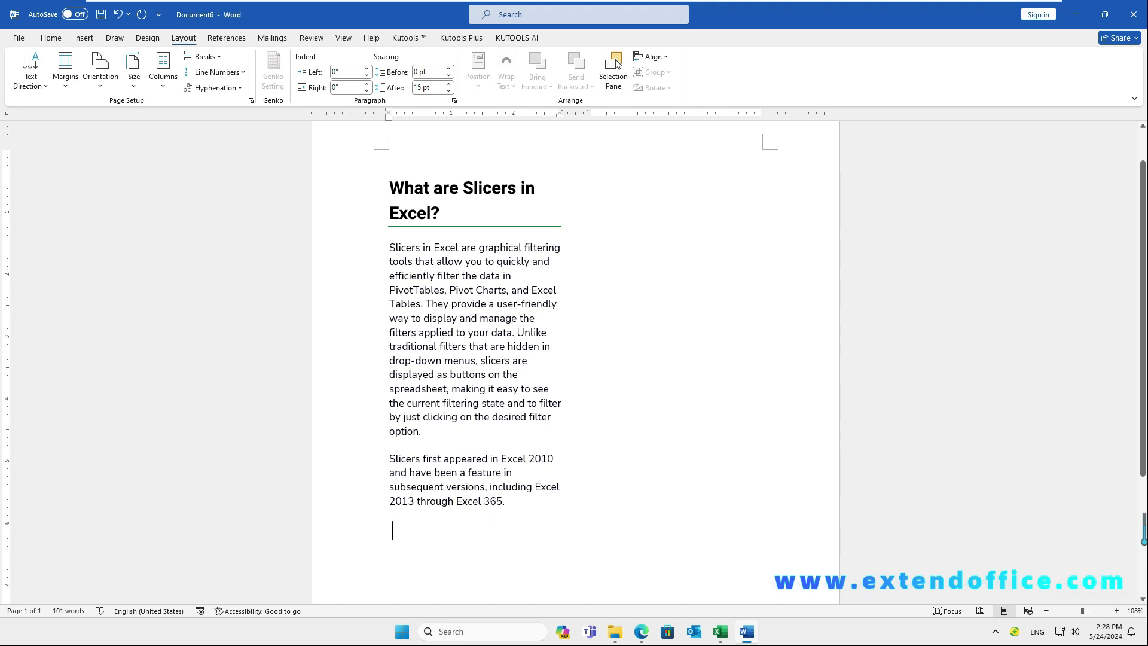
# Step: Insert a column break after 'Excel 365.' and paste the 'How to add slicer in Excel?' section
pyautogui.press('BackSpace')
pyautogui.hotkey('ctrl', 'shift', 'Return')
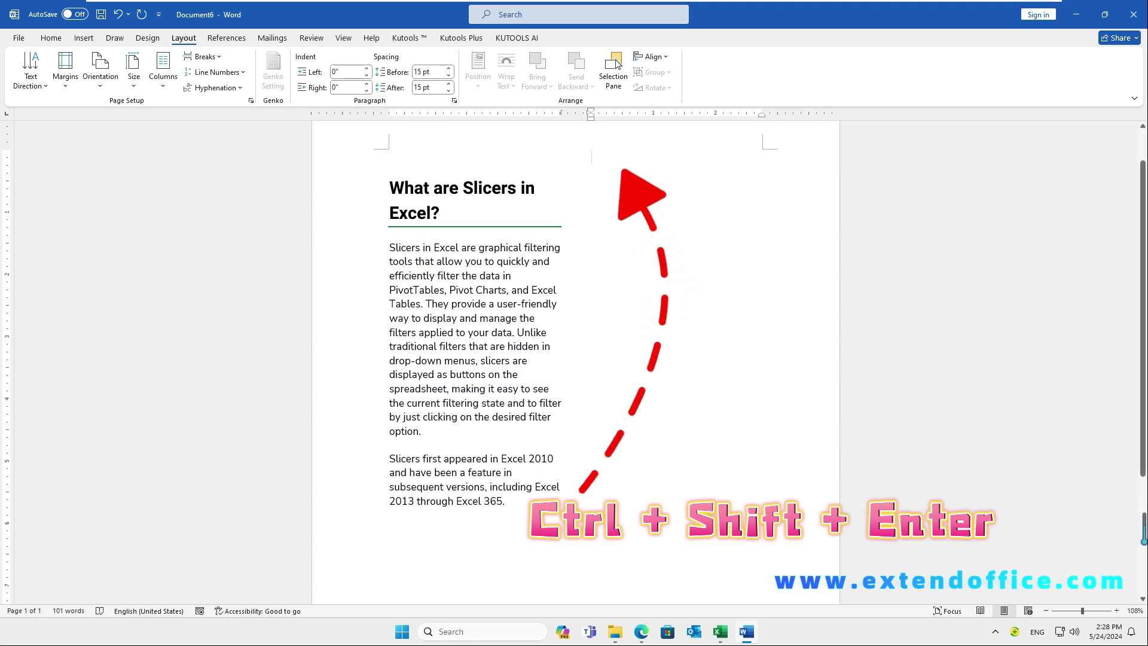
pyautogui.hotkey('ctrl', 'v')
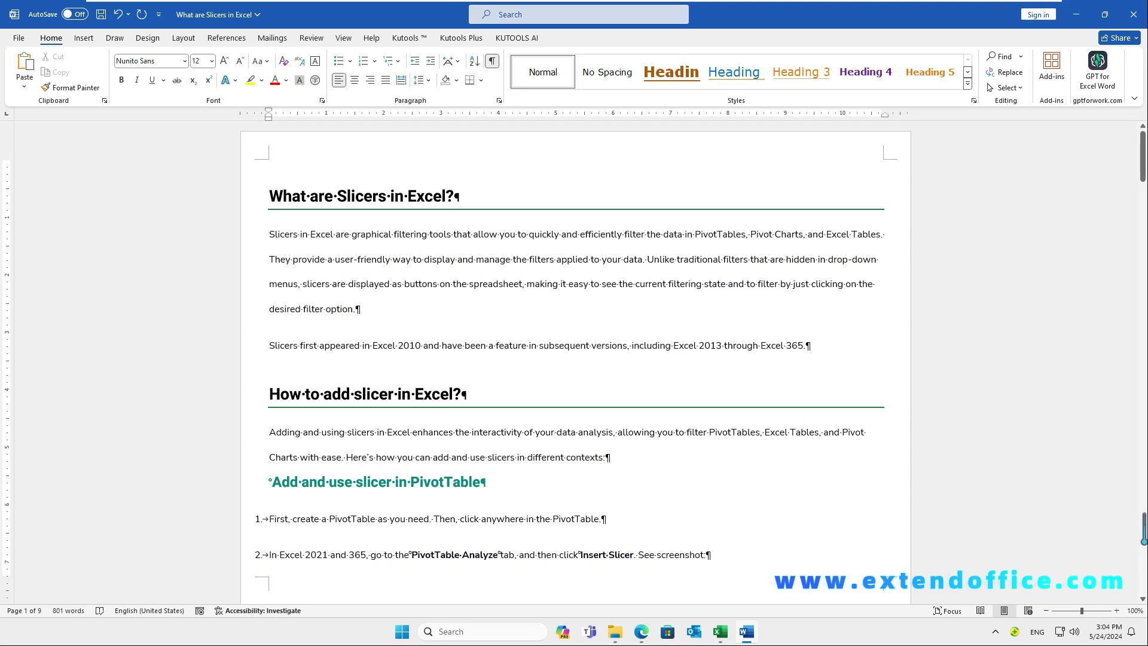
# Step: Select the whole article, apply the Three columns layout, and deselect the text
pyautogui.hotkey('ctrl', 'a')
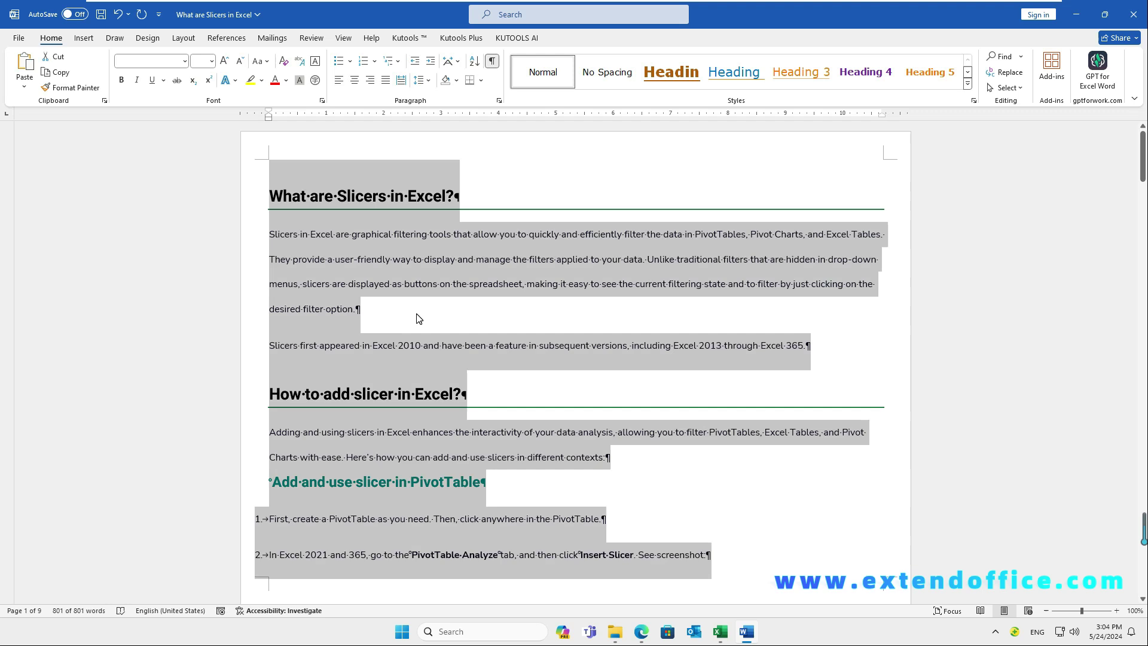
pyautogui.click(183, 38)
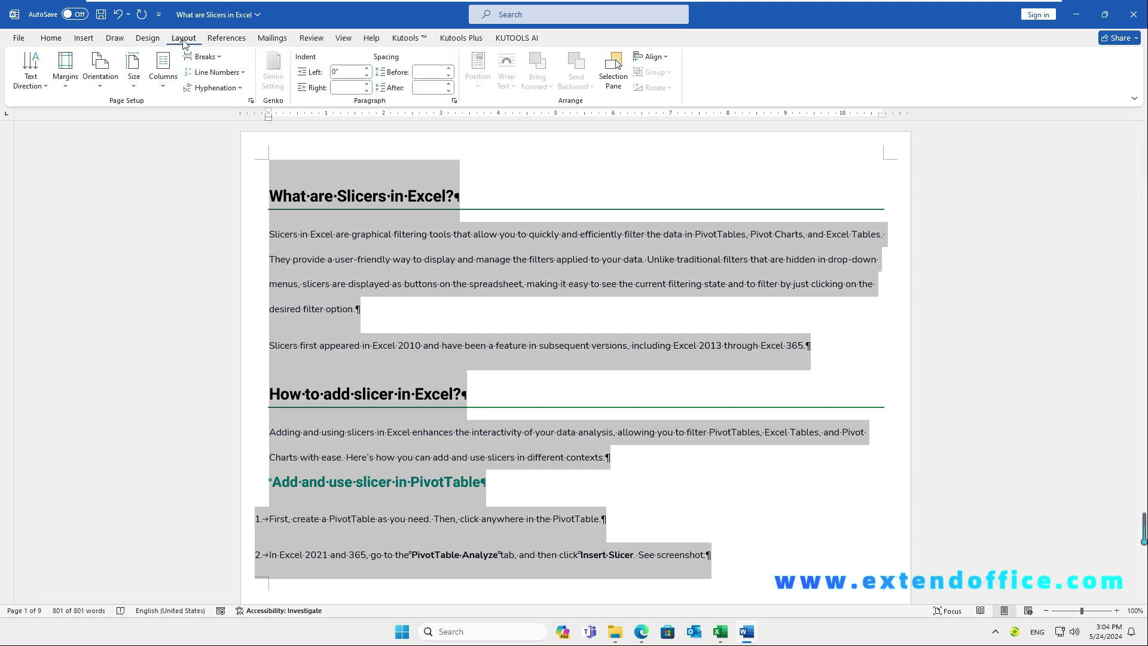
pyautogui.click(164, 85)
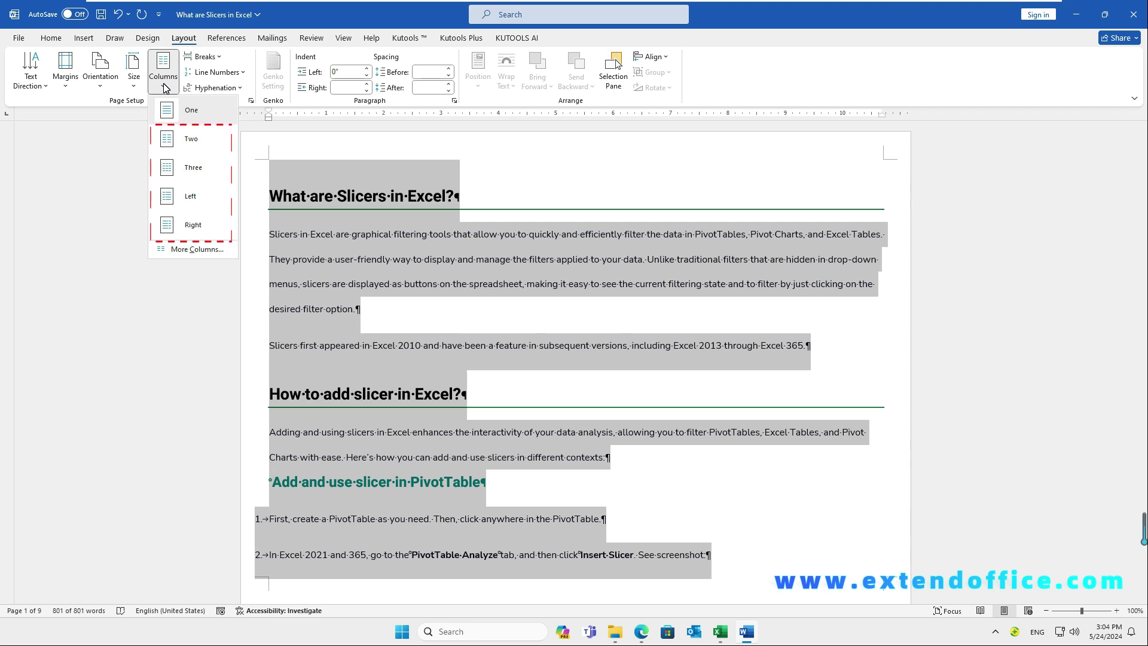
pyautogui.click(202, 173)
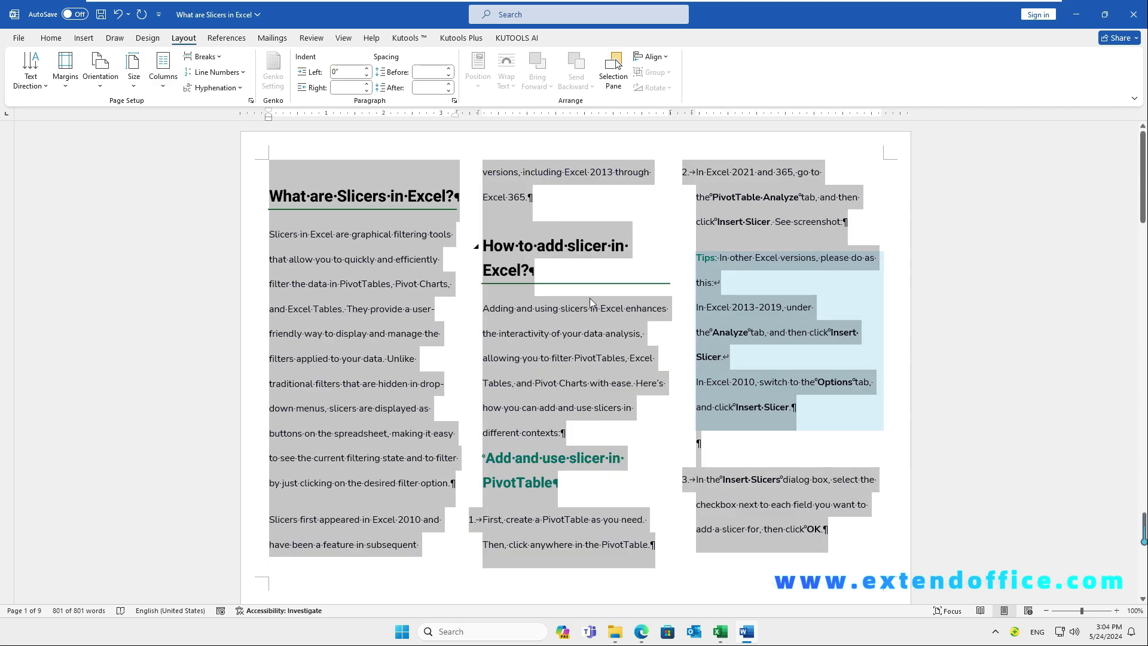
pyautogui.click(616, 199)
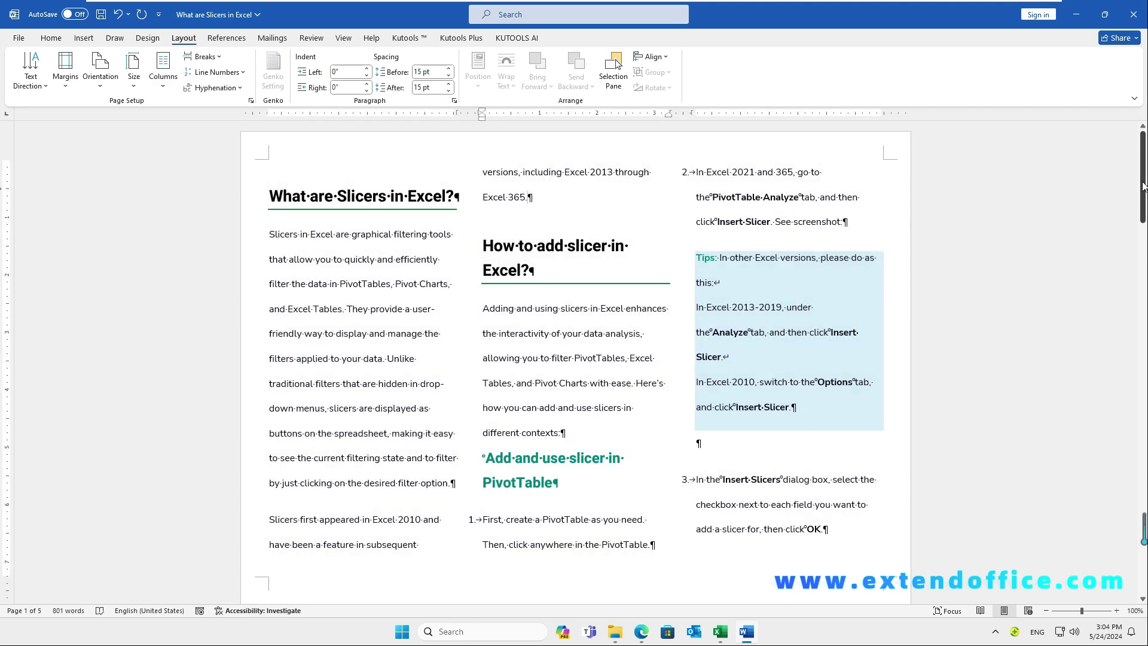
pyautogui.moveTo(1143, 186); pyautogui.dragTo(2, 155)
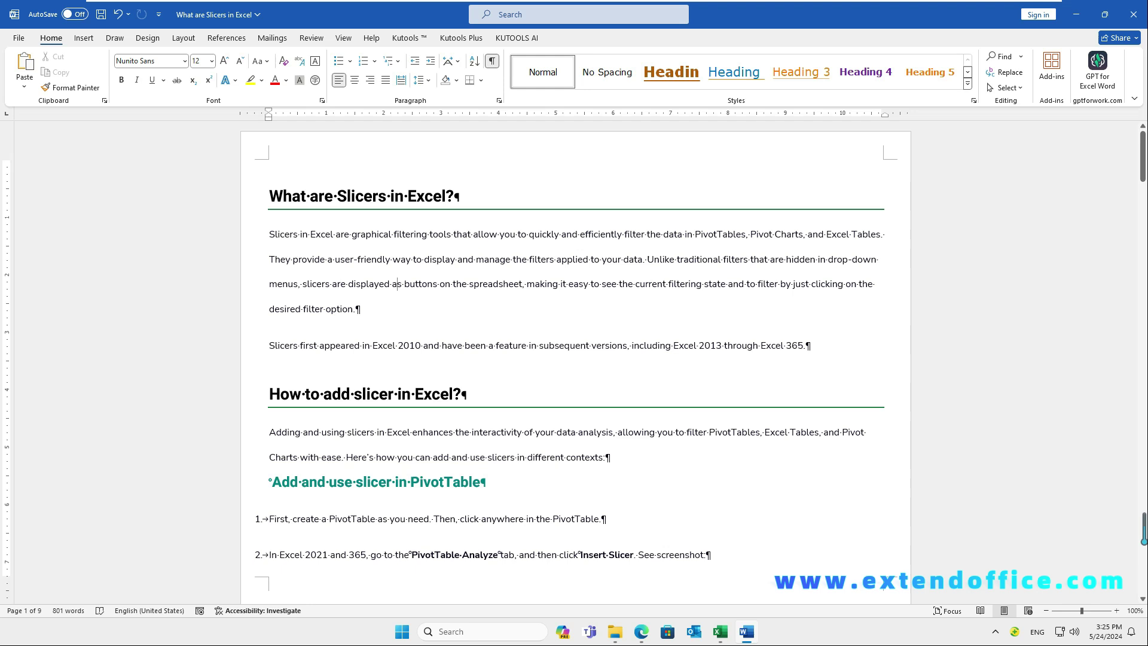
# Step: Select the whole article and open the Columns list on the Layout tab
pyautogui.hotkey('ctrl', 'a')
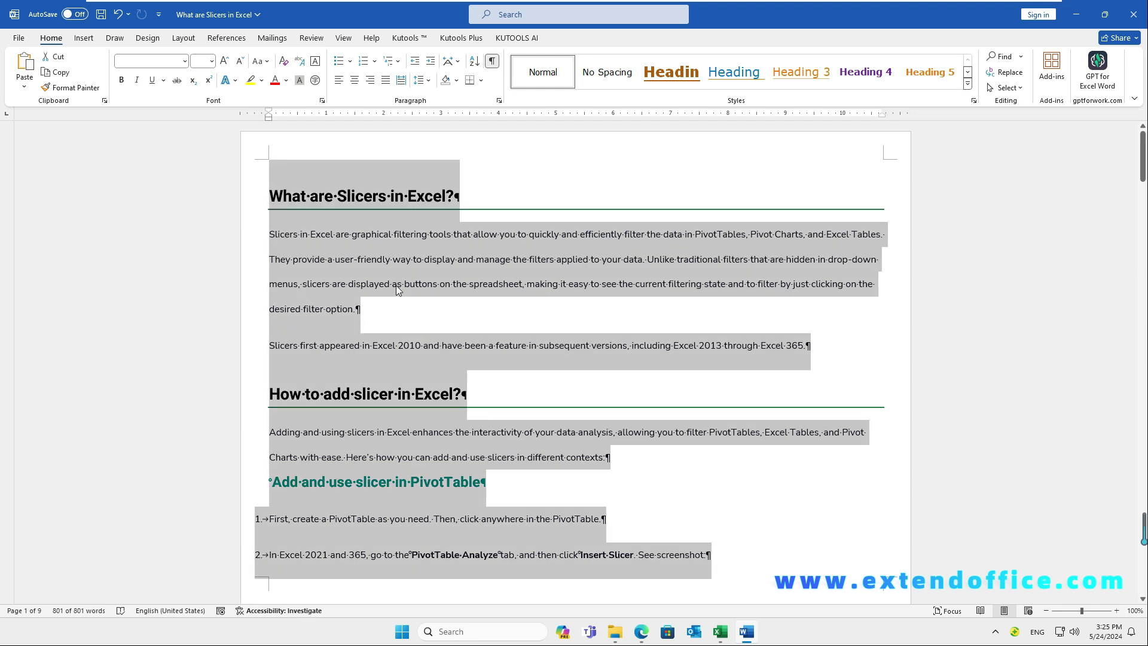
pyautogui.click(184, 39)
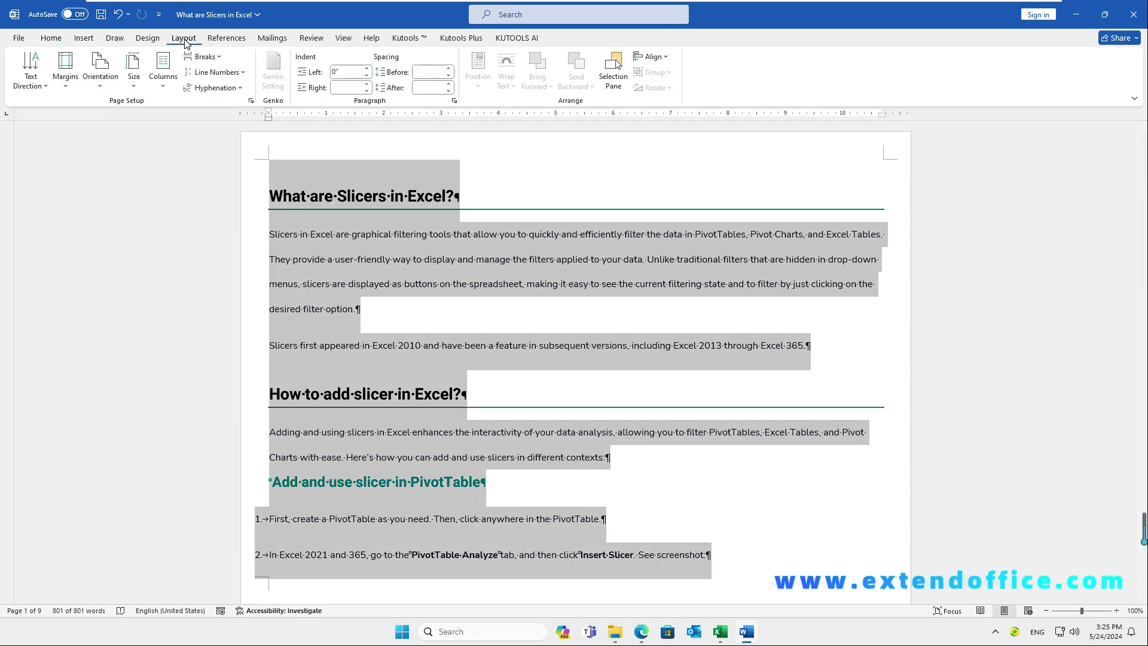
pyautogui.click(168, 87)
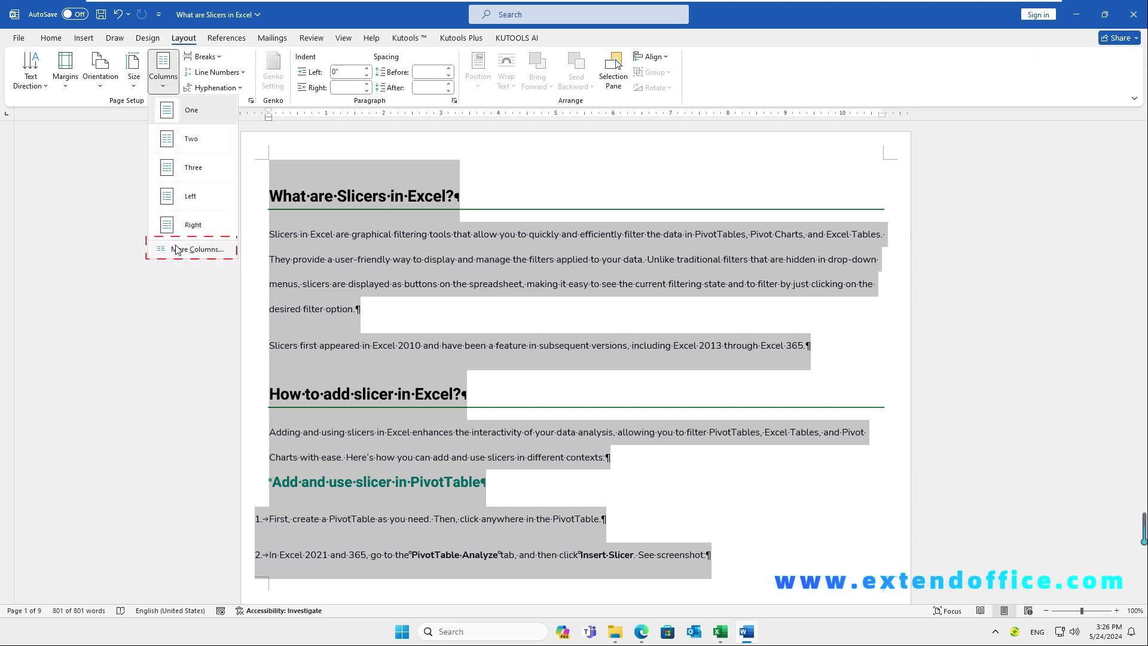
# Step: In More Columns, set two unequal columns (3.5" and 4.9") with a line between, applied to selected text
pyautogui.click(218, 251)
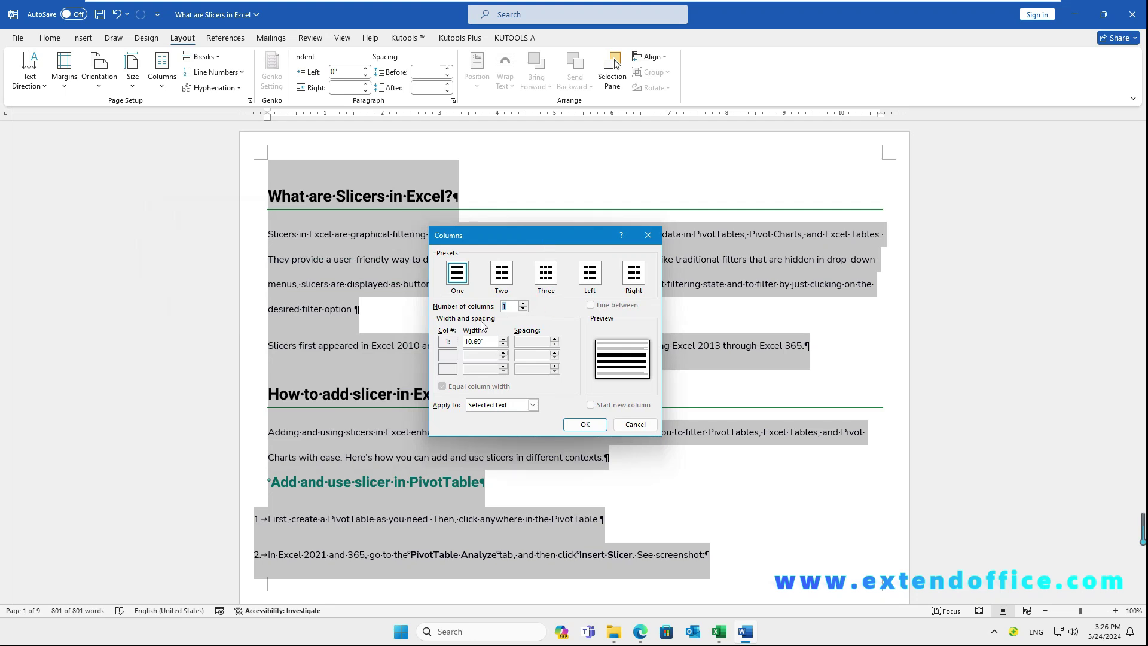
pyautogui.click(523, 303)
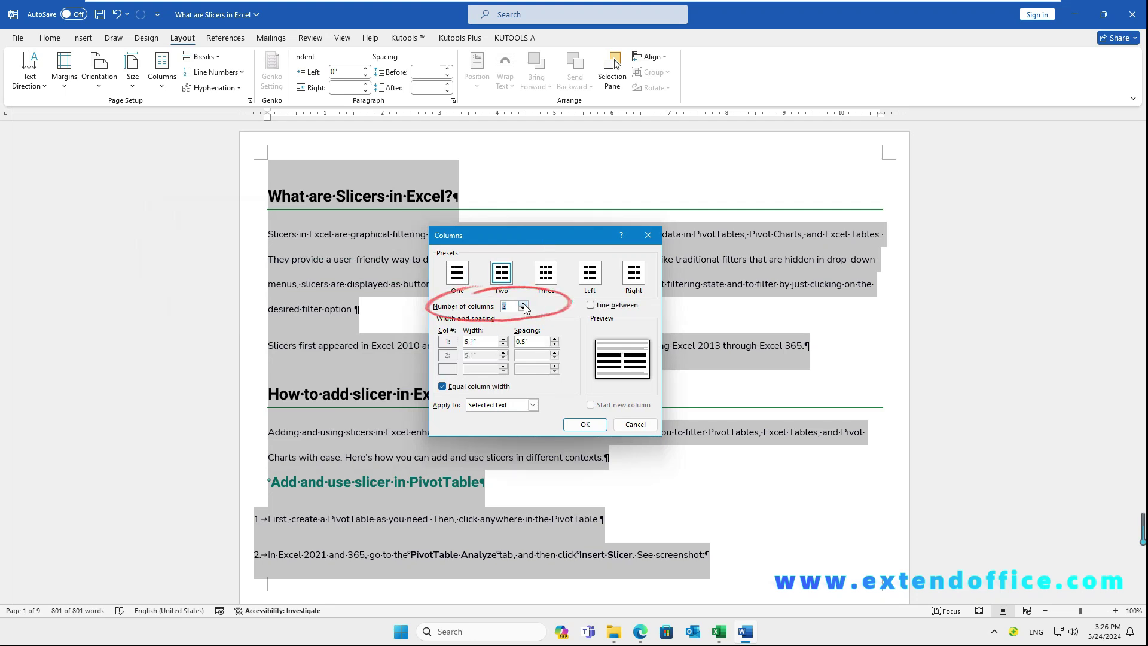
pyautogui.click(504, 339)
pyautogui.click(443, 386)
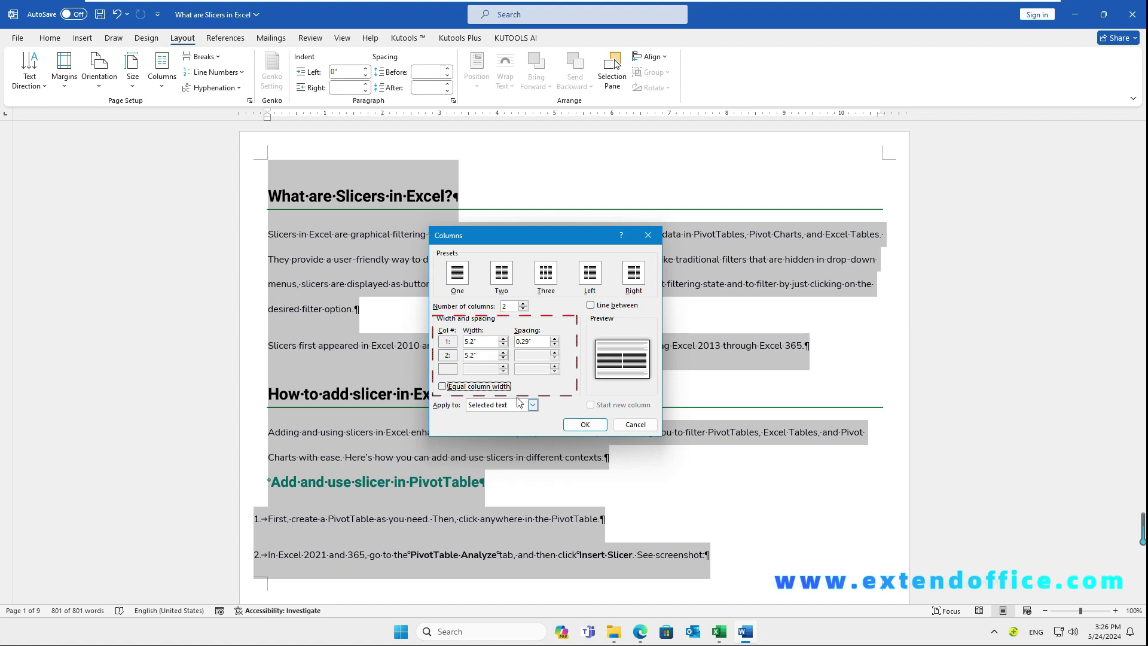
pyautogui.click(503, 339)
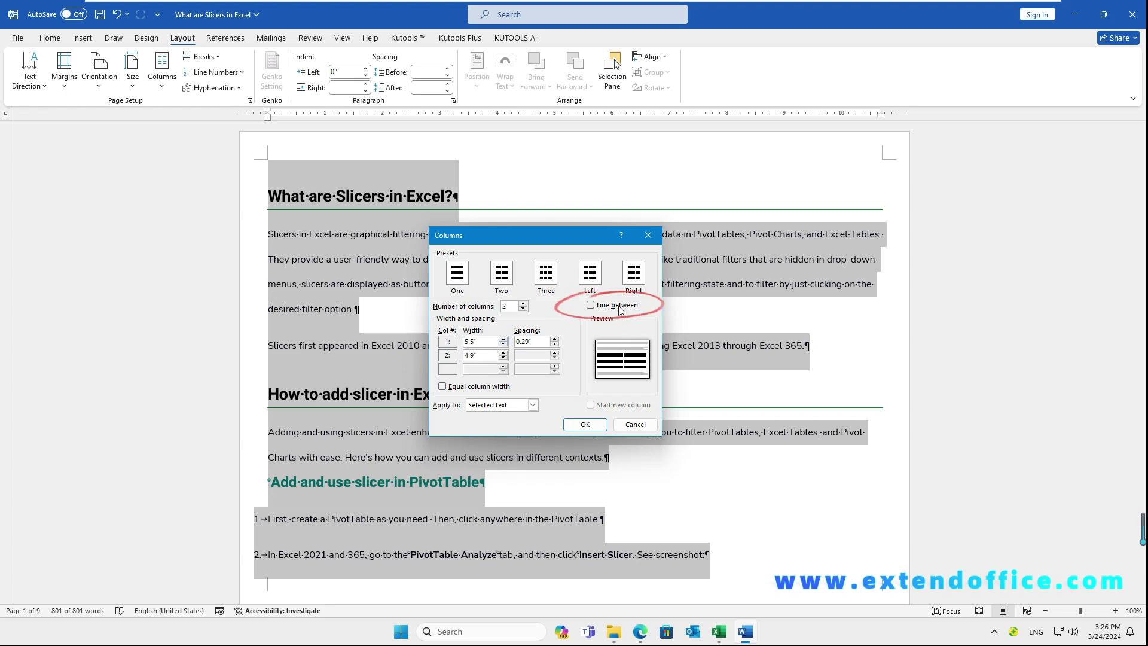
pyautogui.click(591, 306)
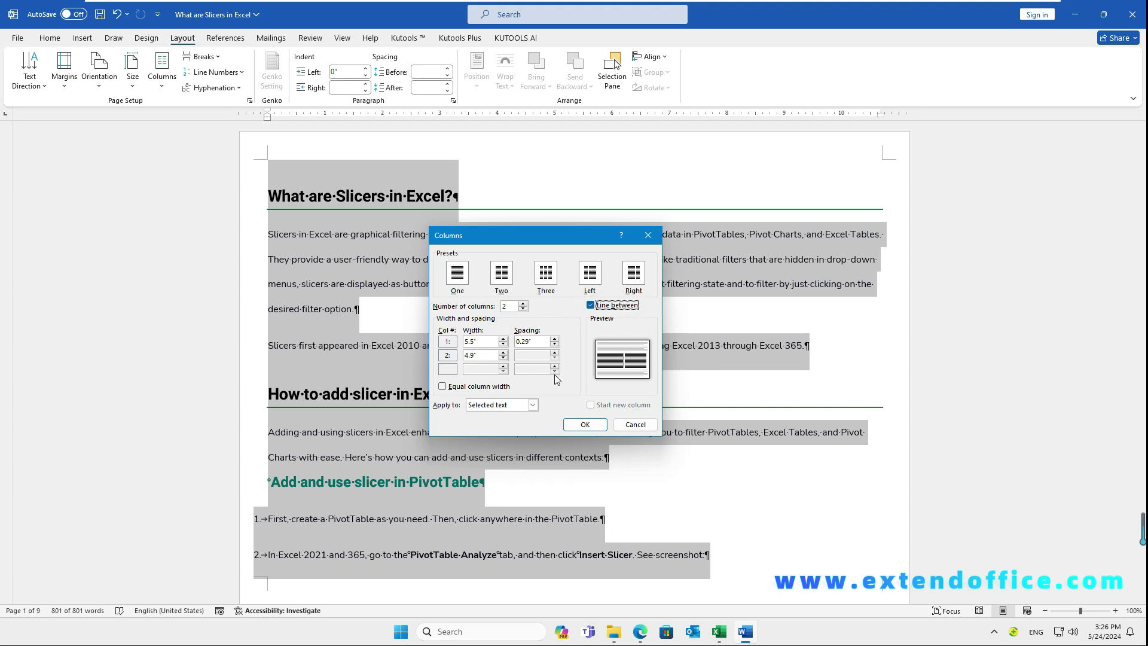
pyautogui.click(532, 406)
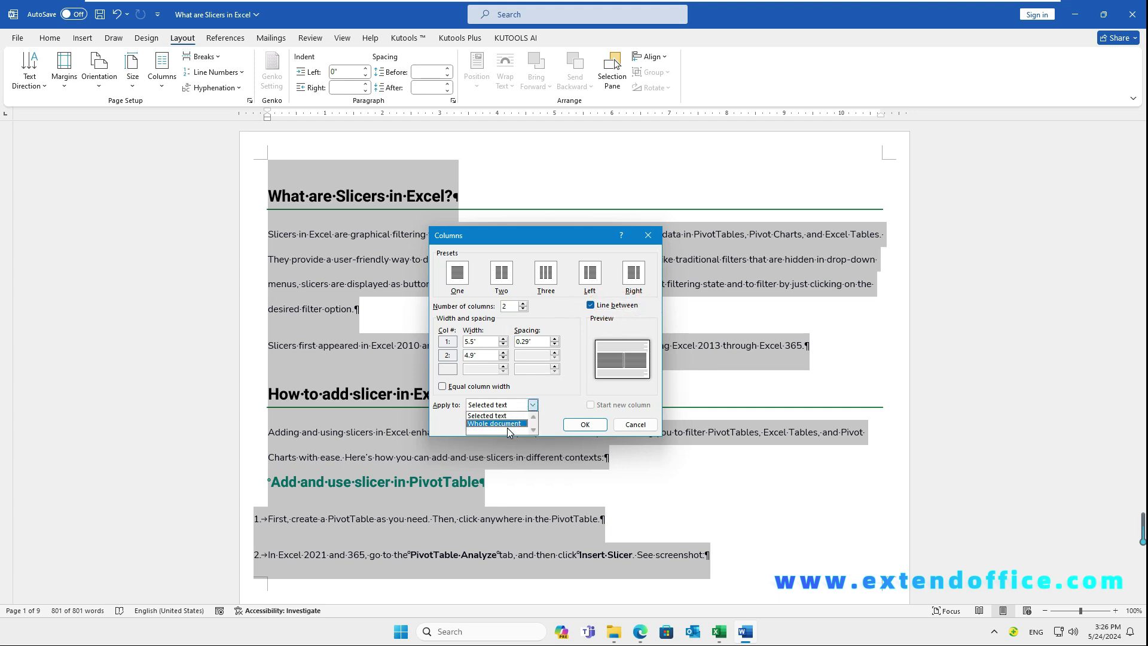
pyautogui.click(508, 416)
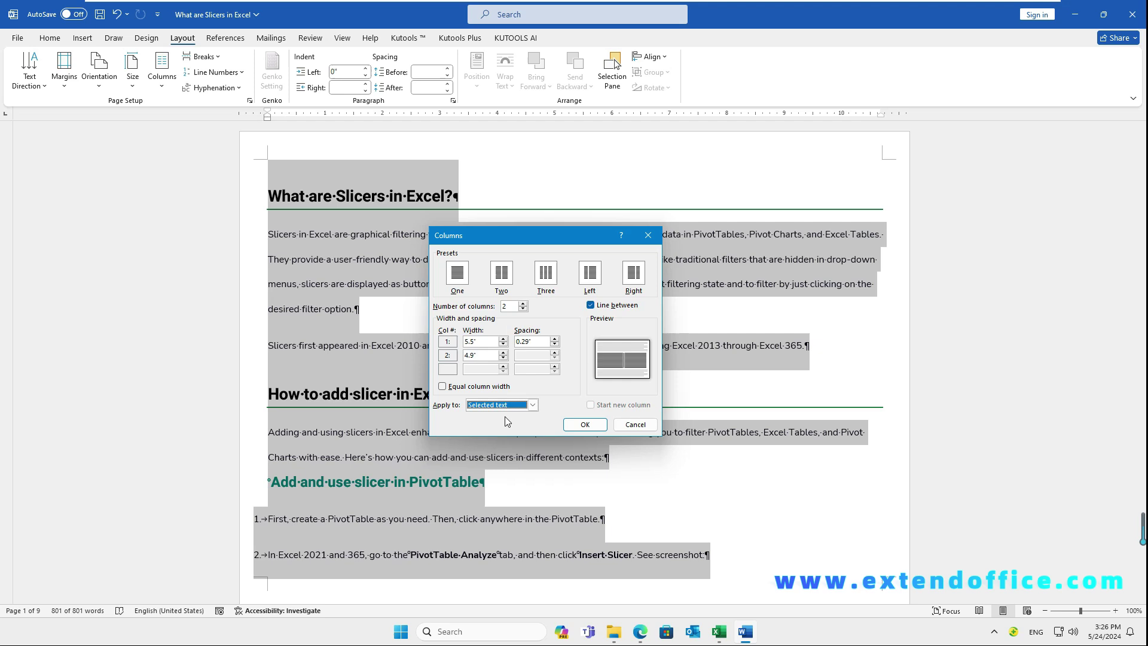
pyautogui.click(586, 426)
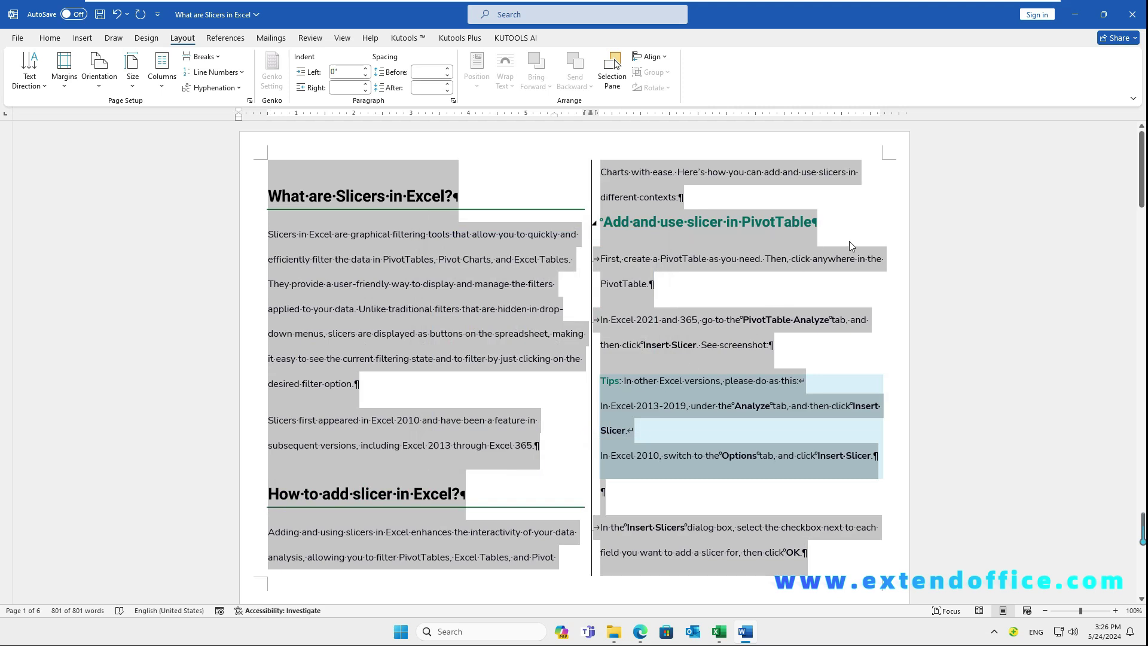
pyautogui.click(850, 242)
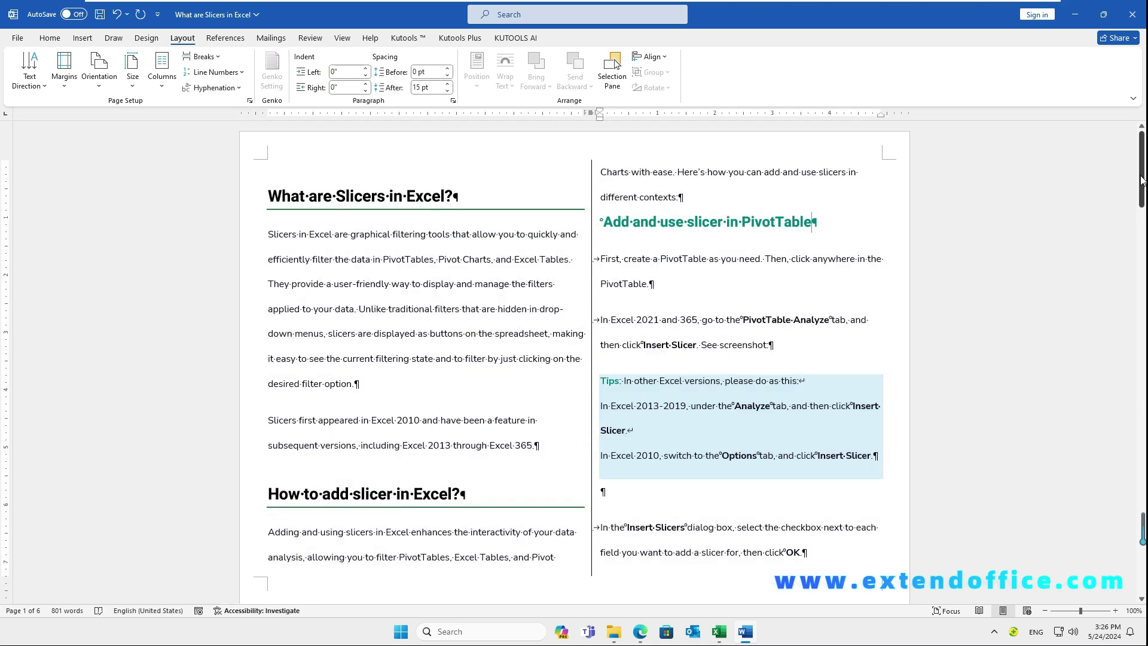
pyautogui.moveTo(1142, 179); pyautogui.dragTo(1142, 258)
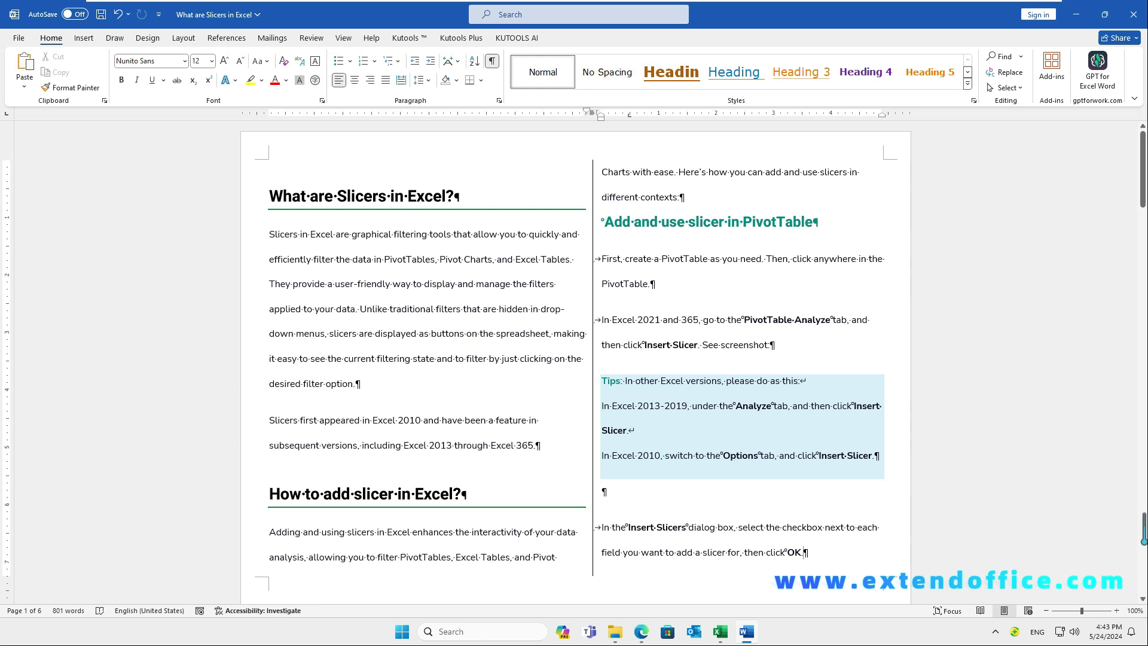
# Step: Select all text, apply the One column layout, and deselect to review the result
pyautogui.hotkey('ctrl', 'a')
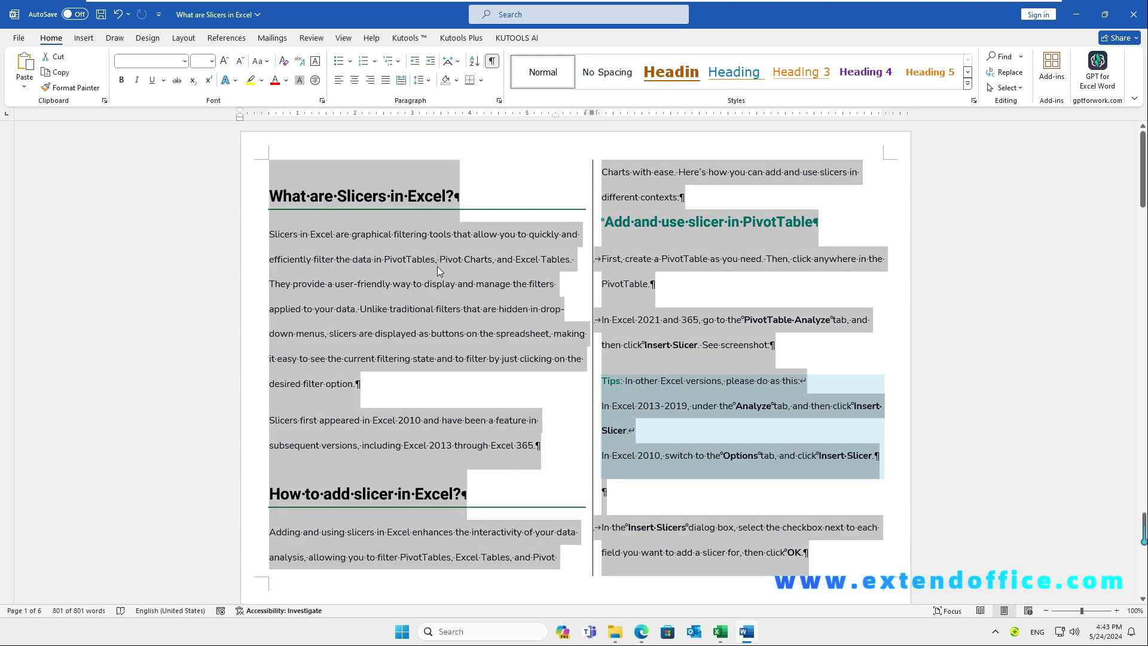
pyautogui.click(183, 39)
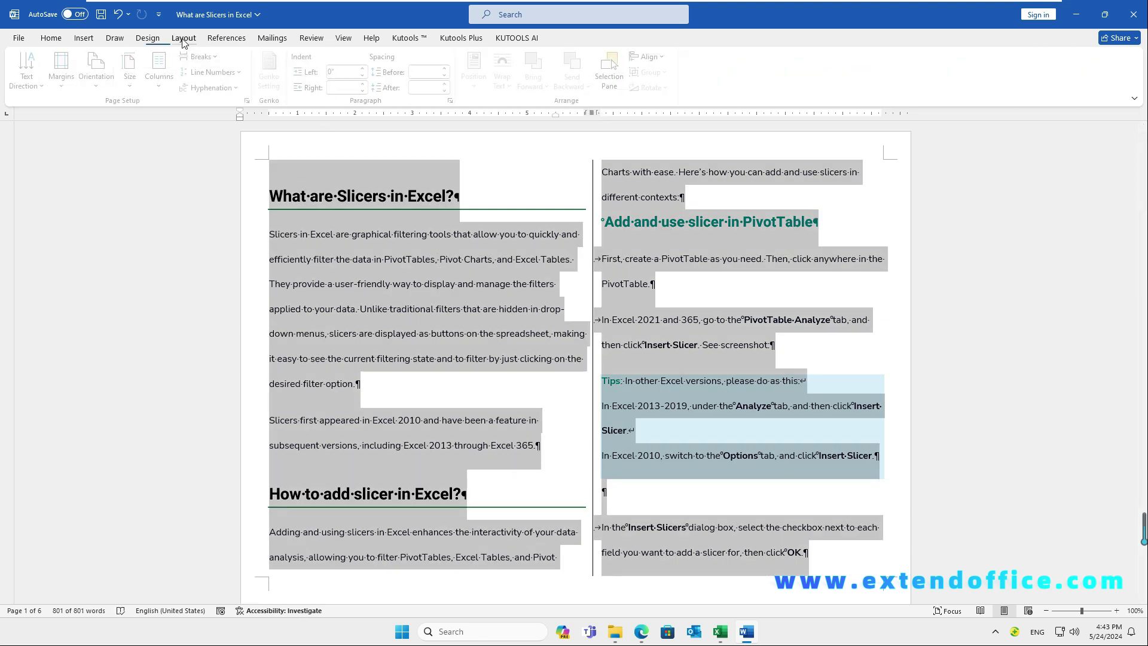
pyautogui.click(164, 86)
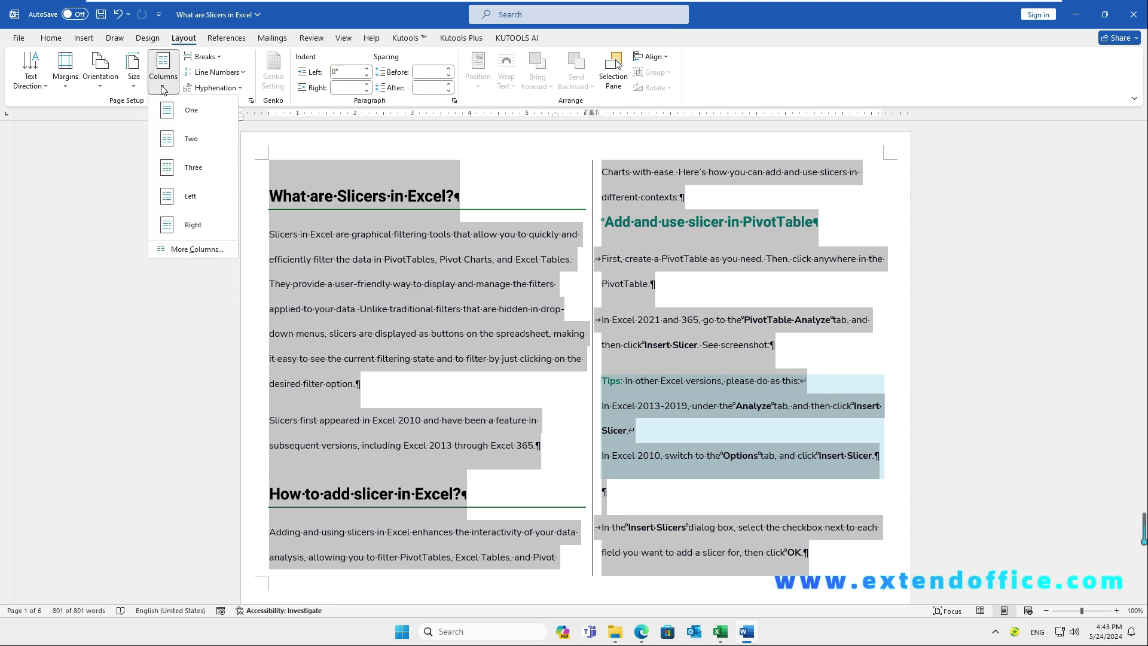
pyautogui.click(215, 117)
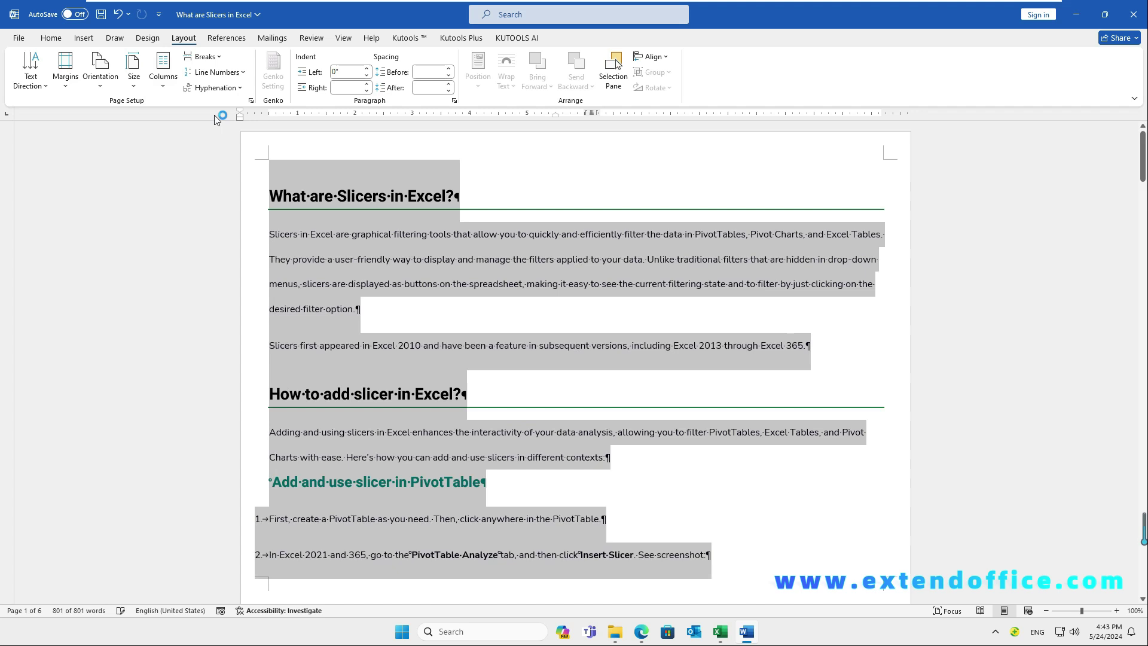
pyautogui.click(616, 285)
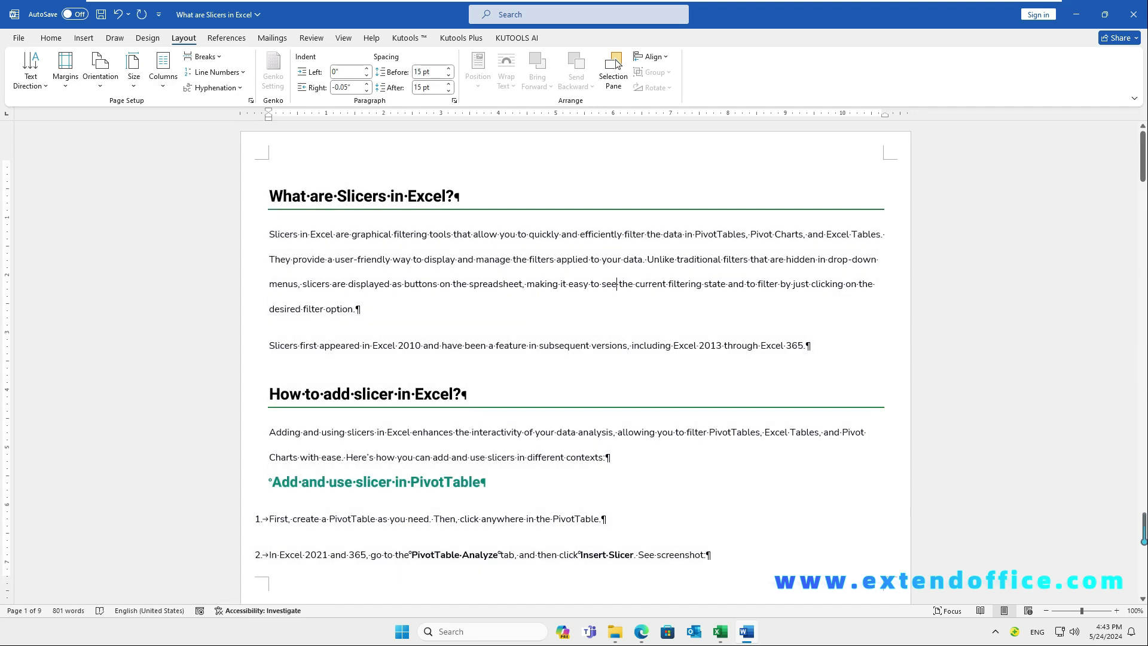
pyautogui.scroll(-6, 574, 359)
pyautogui.scroll(3, 574, 359)
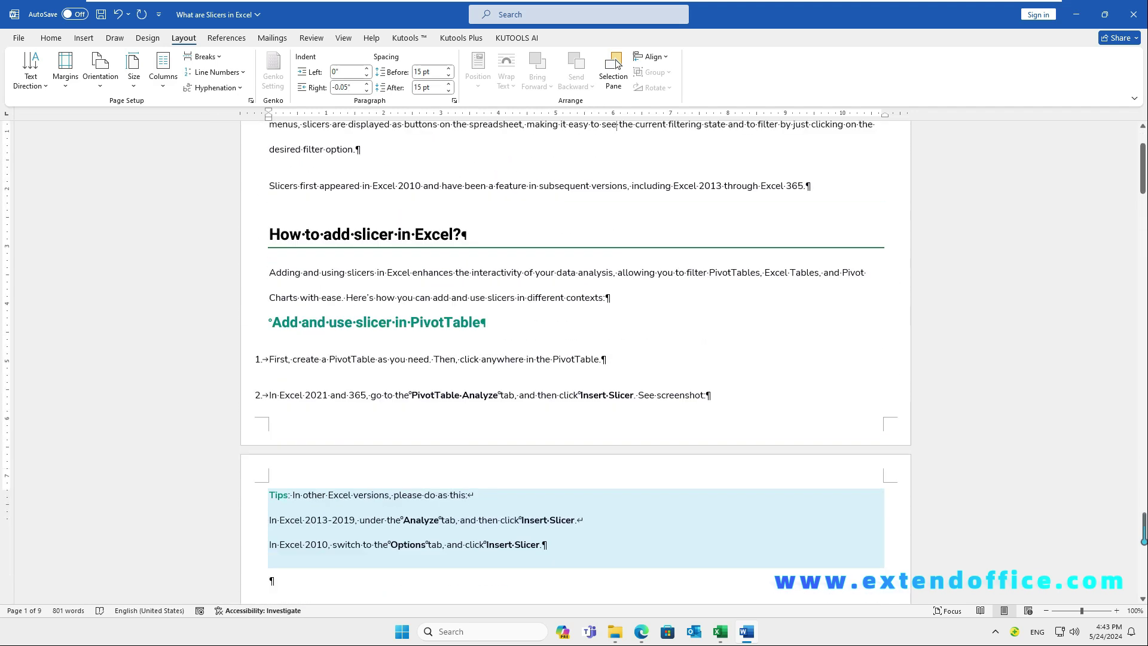
pyautogui.scroll(3, 574, 359)
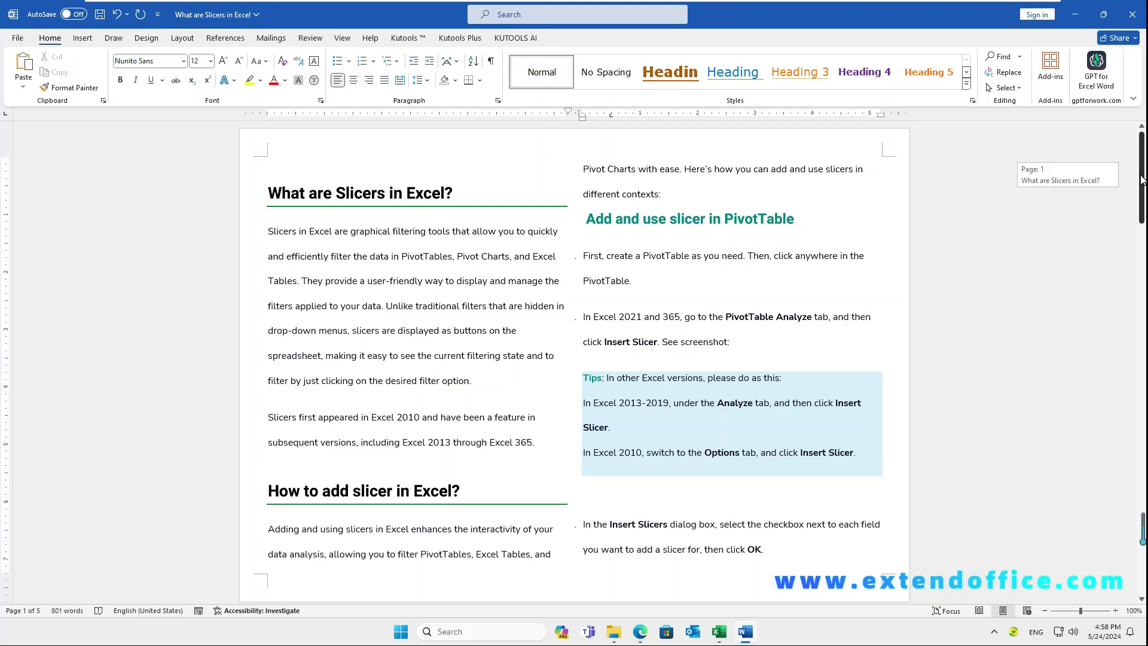
# Step: Insert a Column break just before the 'How to add slicer in Excel?' heading
pyautogui.scroll(-3, 1142, 180)
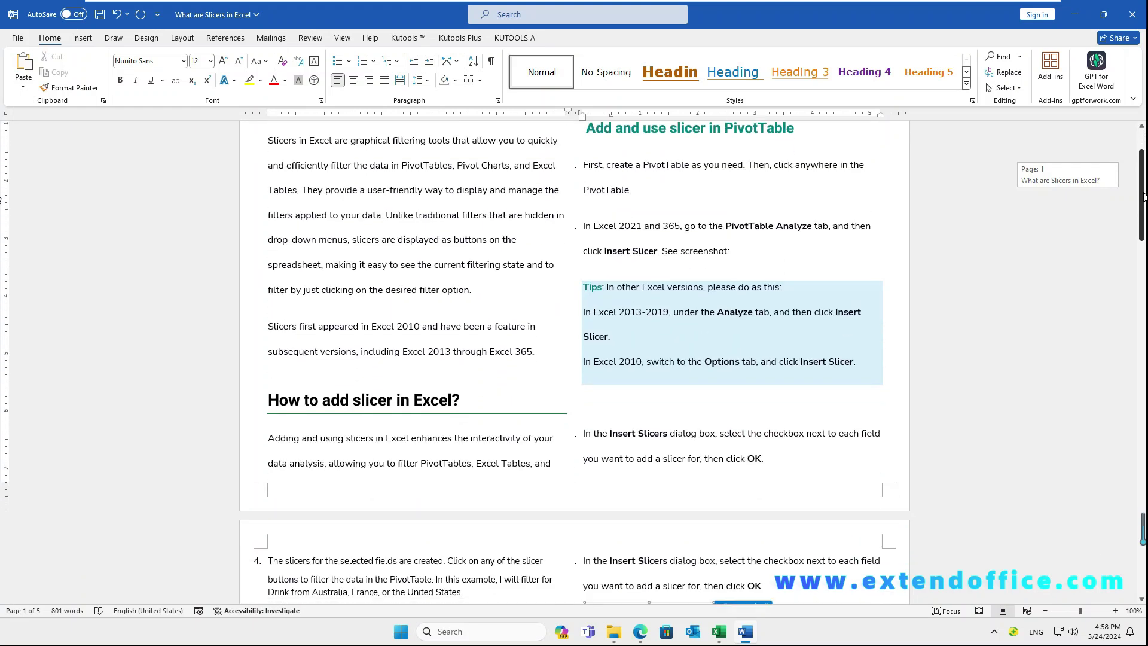
pyautogui.scroll(3, 1142, 180)
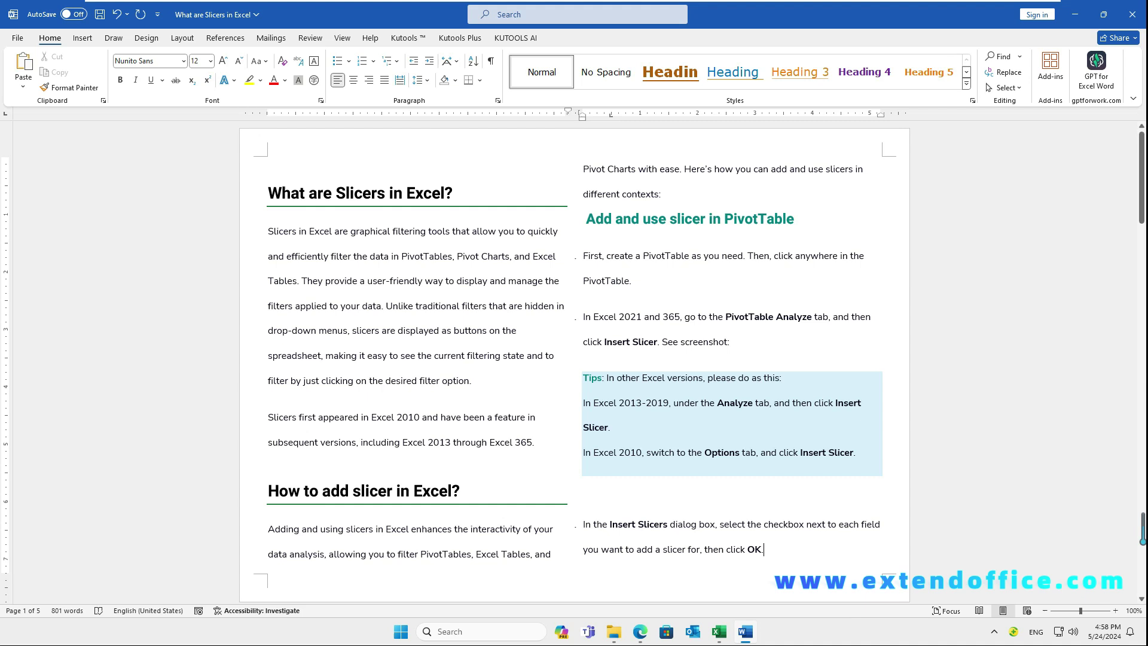
pyautogui.click(269, 491)
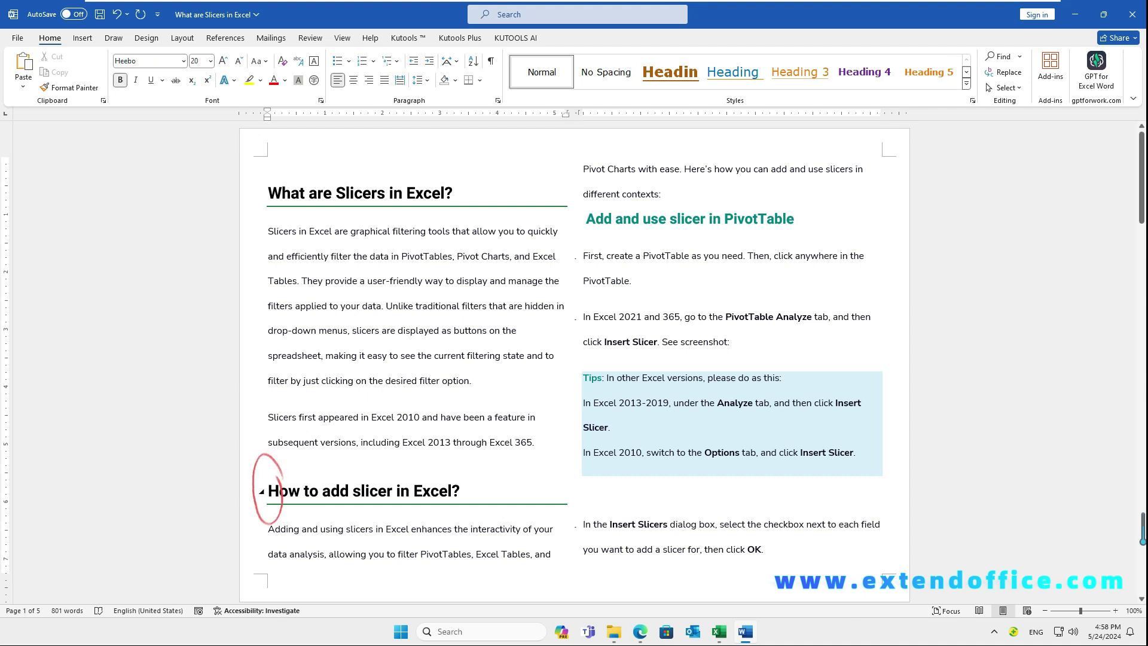
pyautogui.click(184, 39)
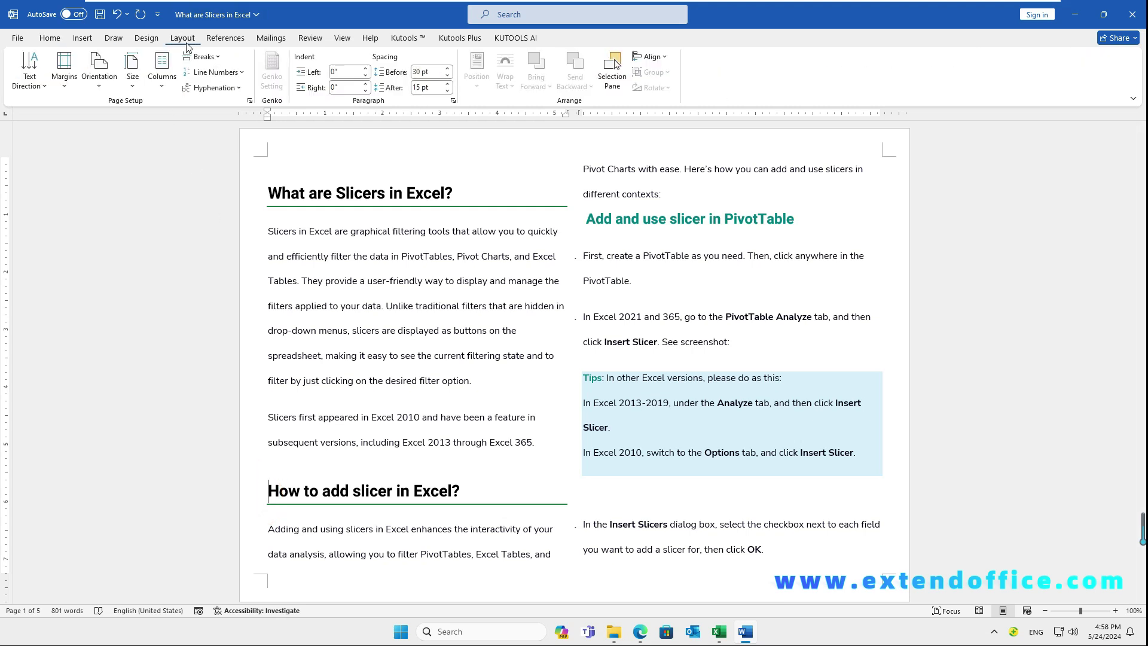
pyautogui.click(216, 57)
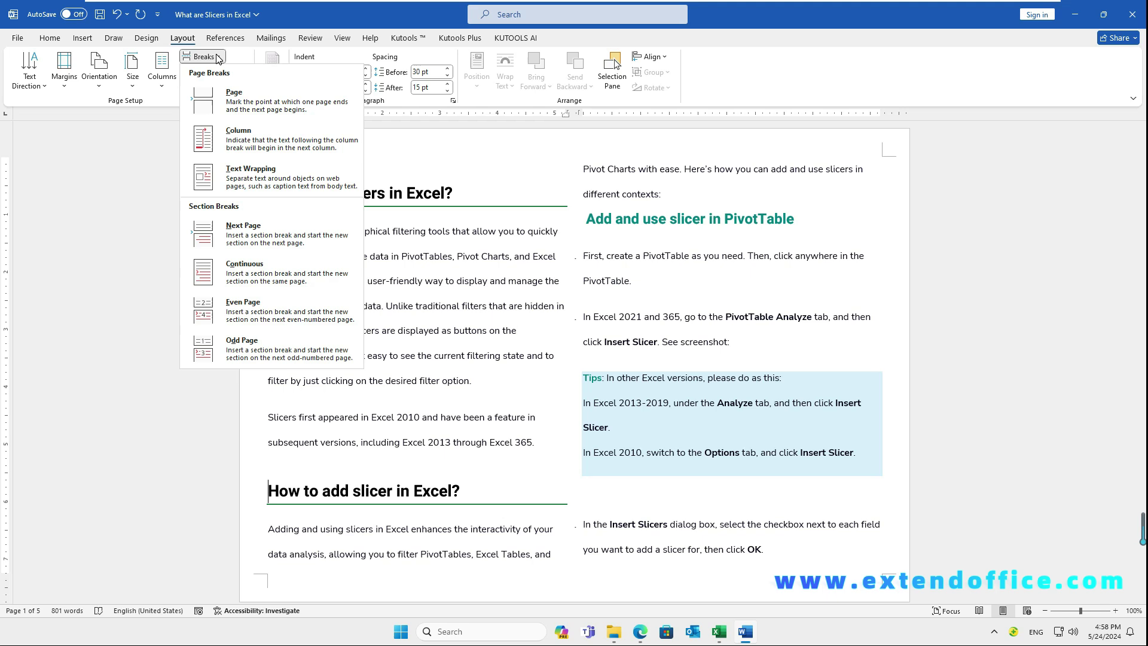
pyautogui.click(289, 146)
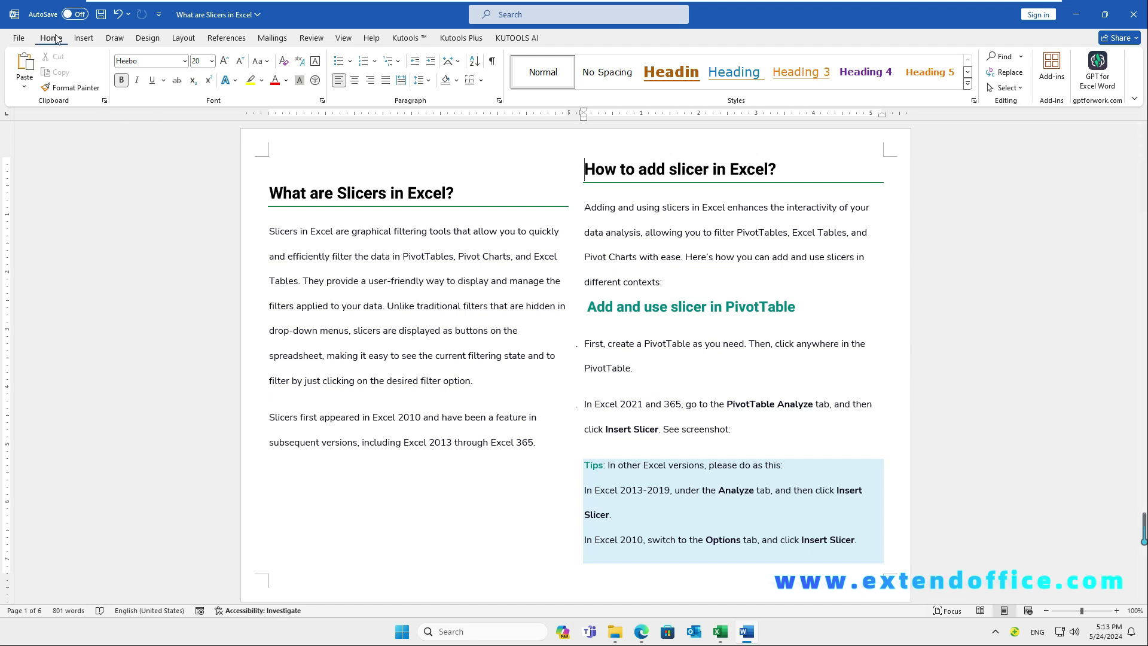
# Step: Show formatting marks, then select and delete the Column Break marker in the left column
pyautogui.click(492, 62)
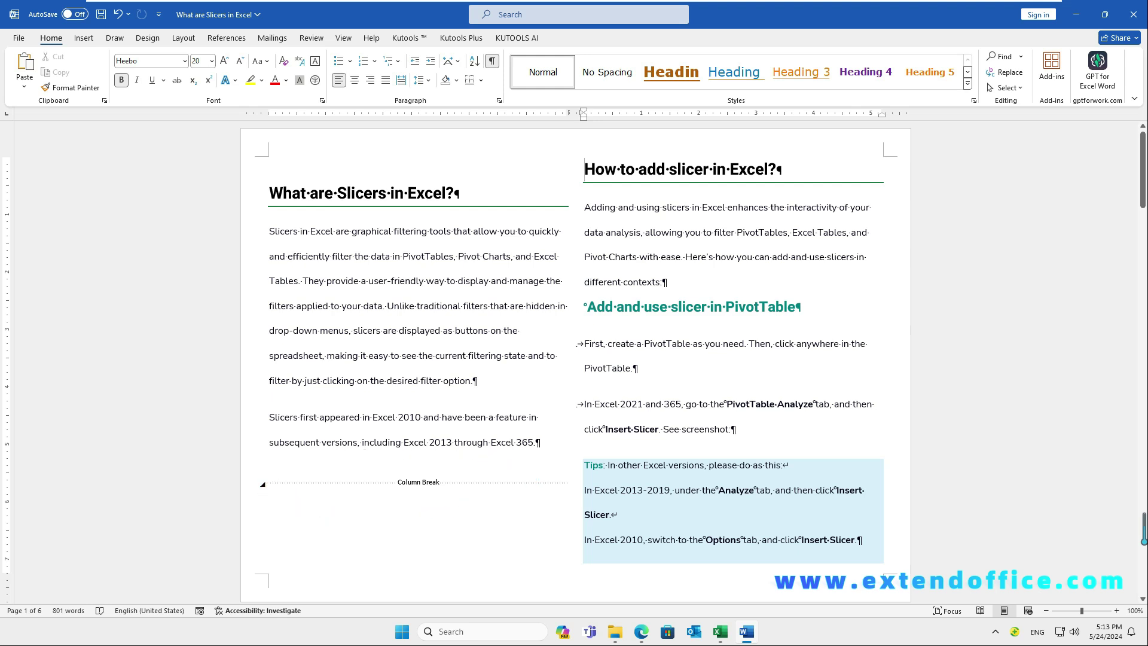
pyautogui.doubleClick(417, 483)
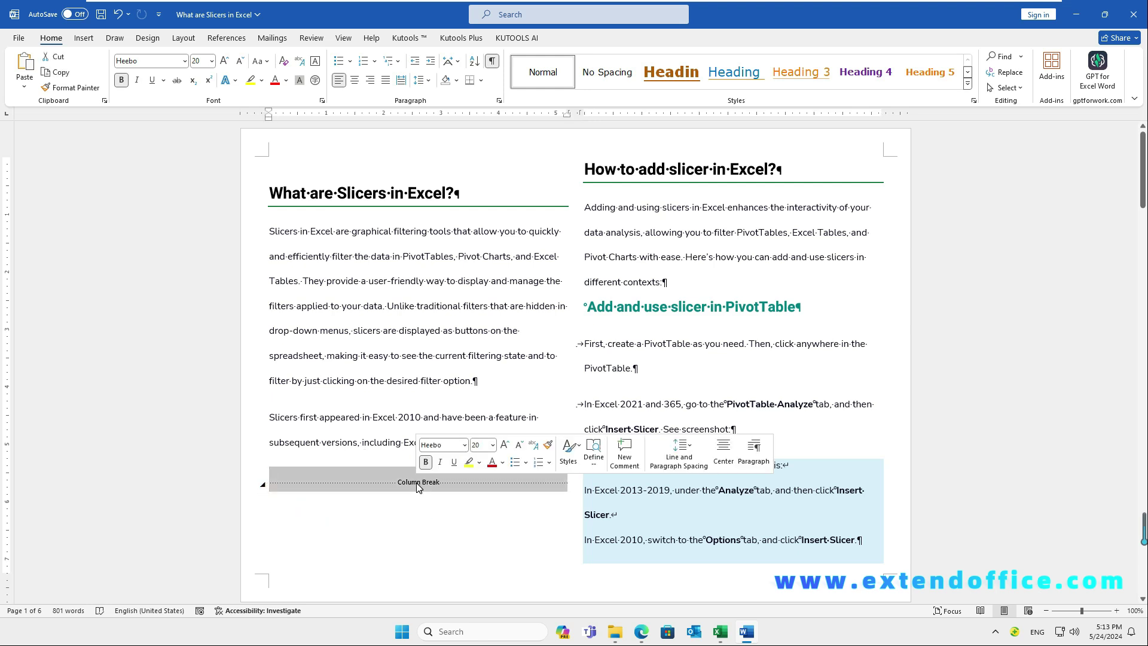
pyautogui.press('Delete')
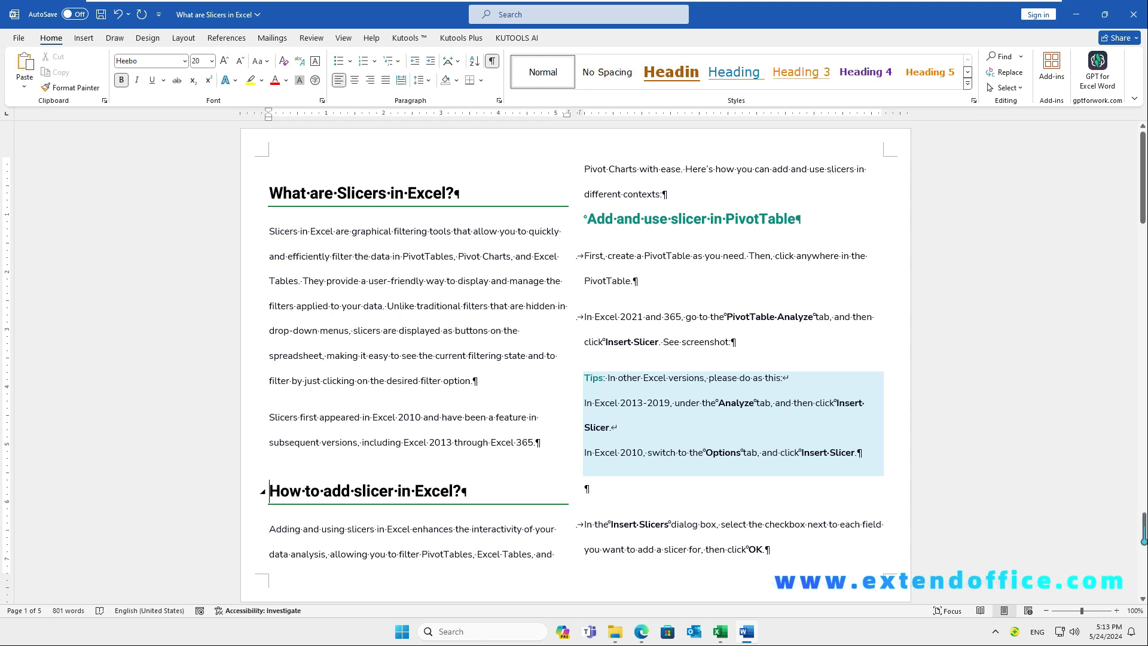